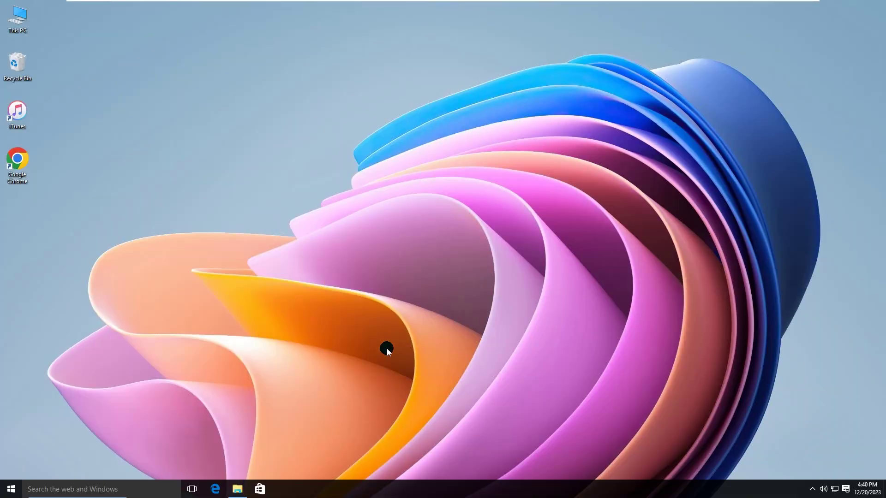
Open File Explorer on This PC to see USB drive G: with 119 GB free.
{"action": "left_click", "coordinate": [238, 490]}
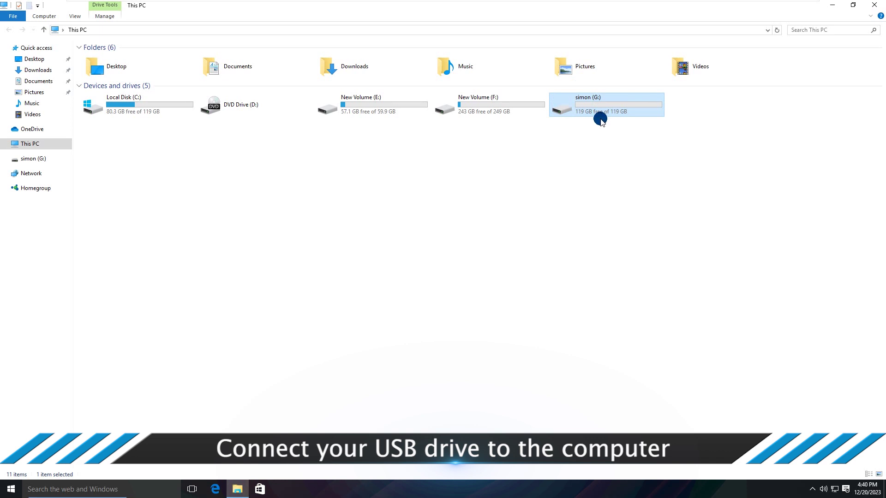
Open the Properties of drive G: and show its Tools page with error checking.
{"action": "left_click", "coordinate": [544, 186]}
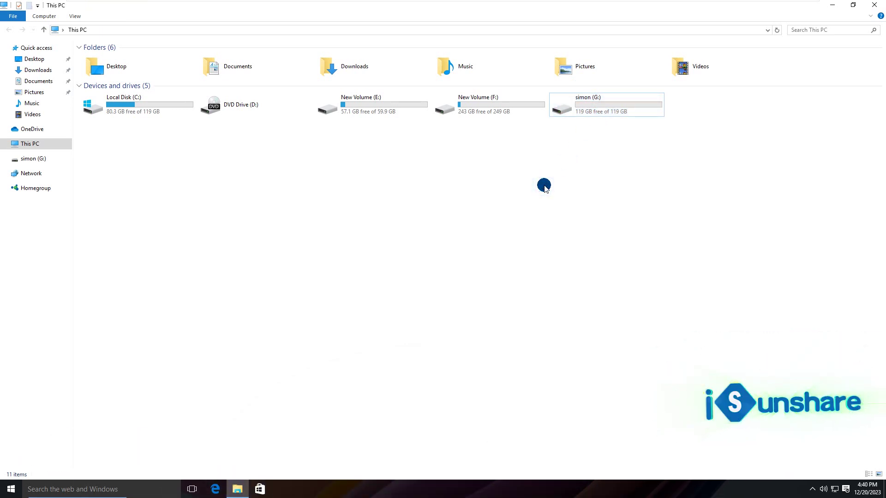
{"action": "right_click", "coordinate": [587, 99]}
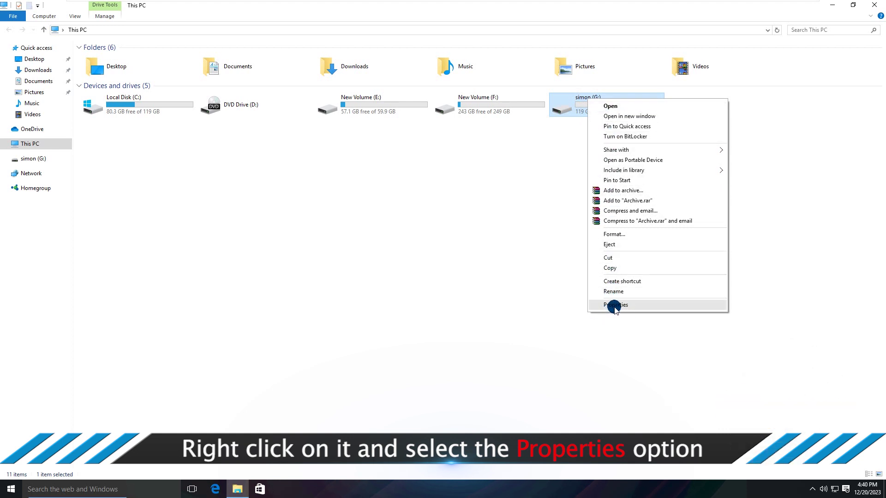
{"action": "left_click", "coordinate": [614, 305]}
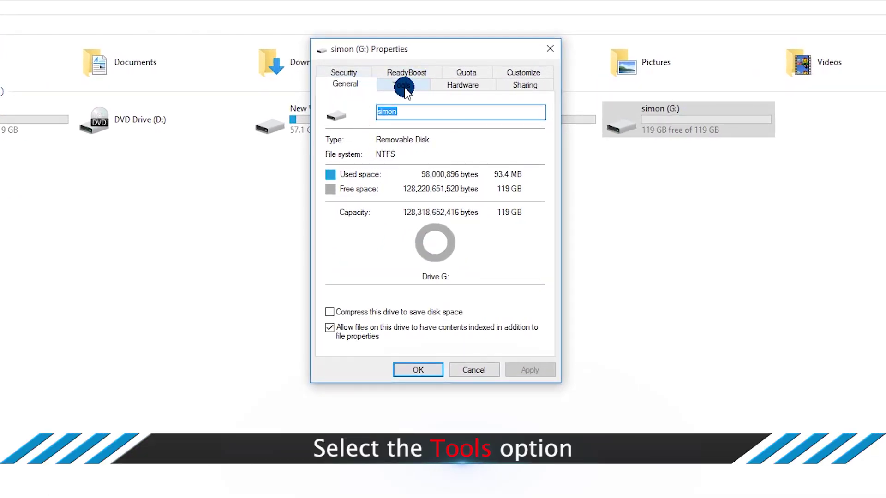
{"action": "left_click", "coordinate": [417, 90]}
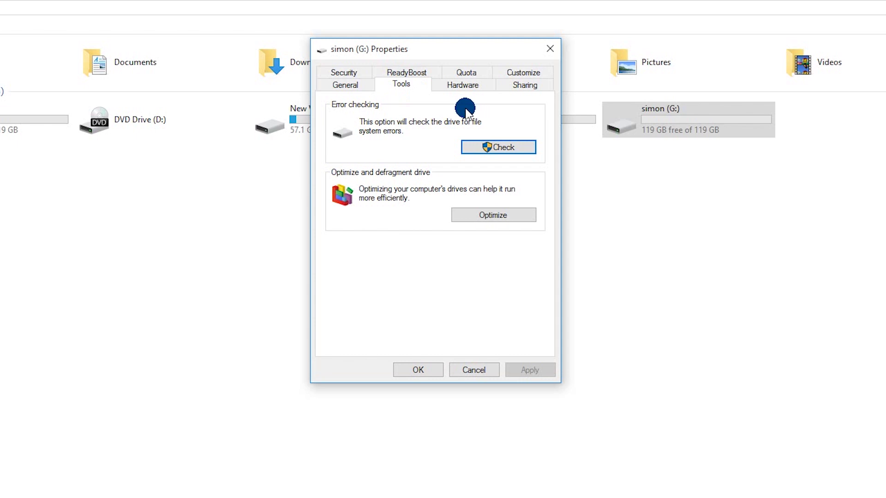
Run error checking on drive G: using Scan and repair drive.
{"action": "left_click", "coordinate": [505, 150]}
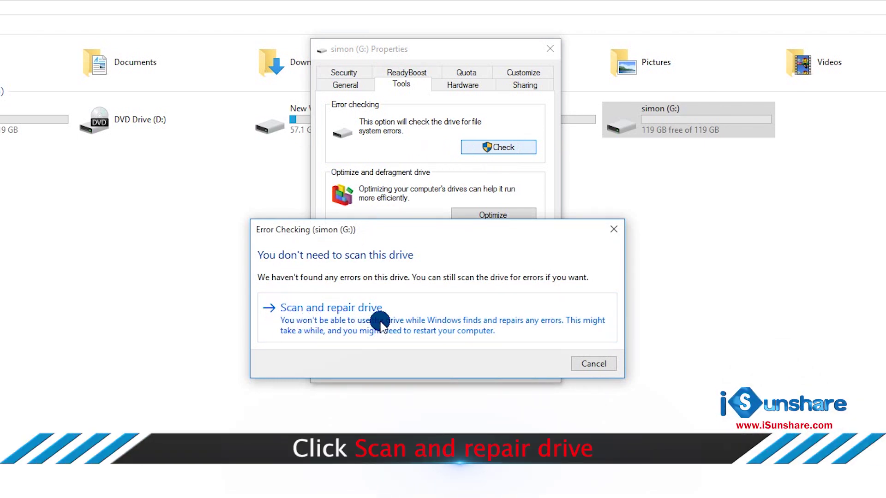
{"action": "left_click", "coordinate": [325, 308]}
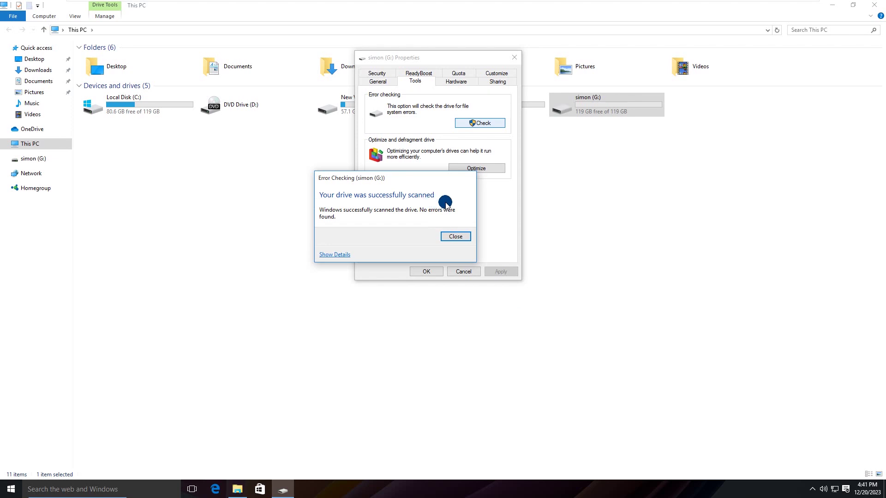
Dismiss the no-errors scan result and the Properties dialog, then open the empty drive G:.
{"action": "left_click", "coordinate": [456, 236]}
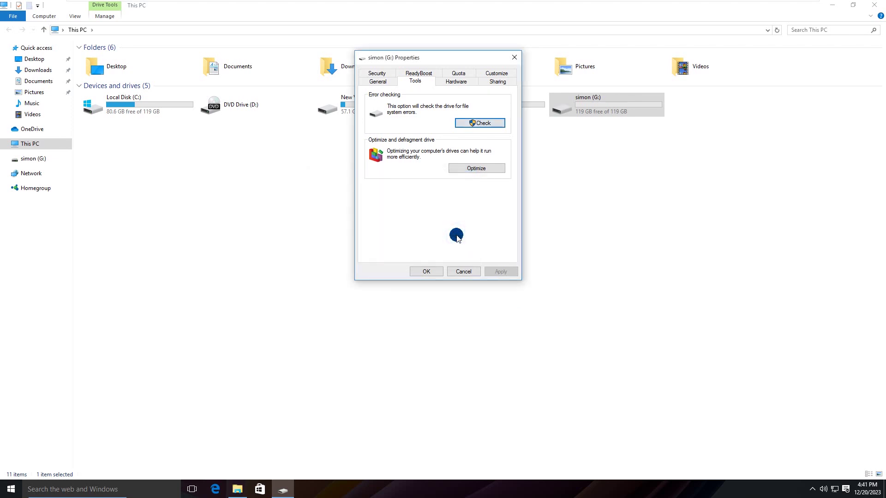
{"action": "left_click", "coordinate": [426, 272]}
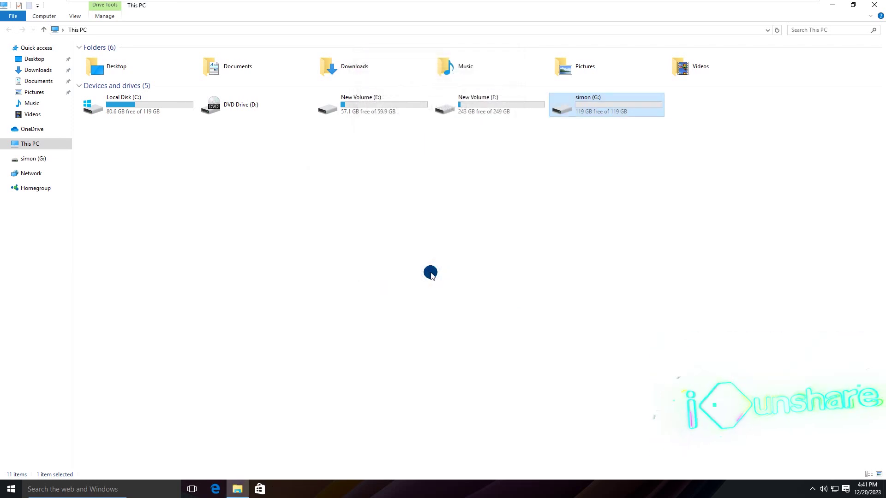
{"action": "double_click", "coordinate": [595, 104]}
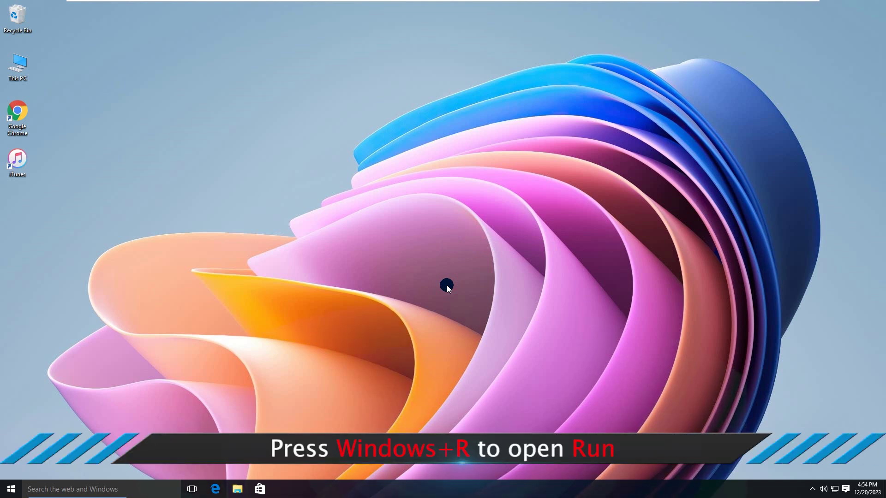
Launch gpedit.msc from the Run box to open the Local Group Policy Editor.
{"action": "key", "text": "super+r"}
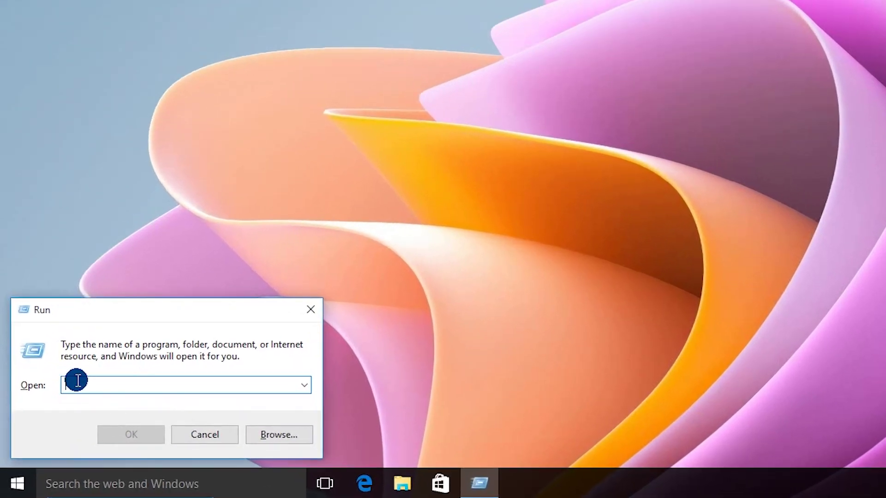
{"action": "left_click", "coordinate": [46, 429]}
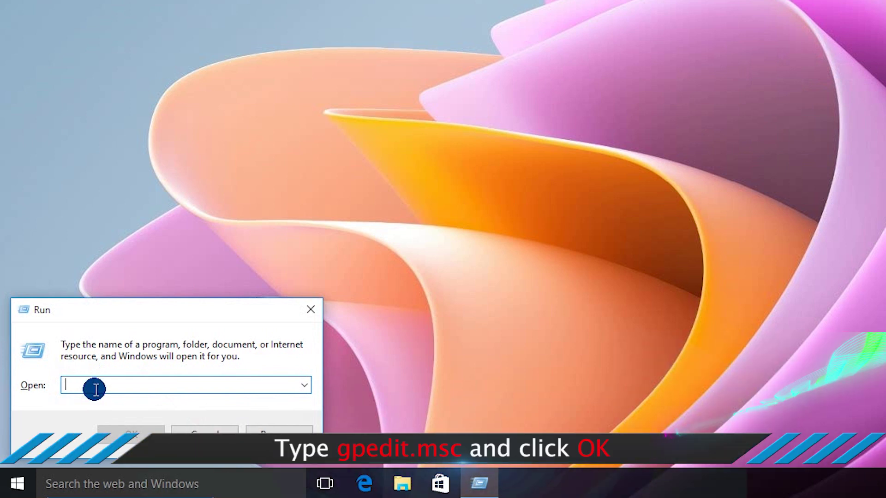
{"action": "type", "text": "gped"}
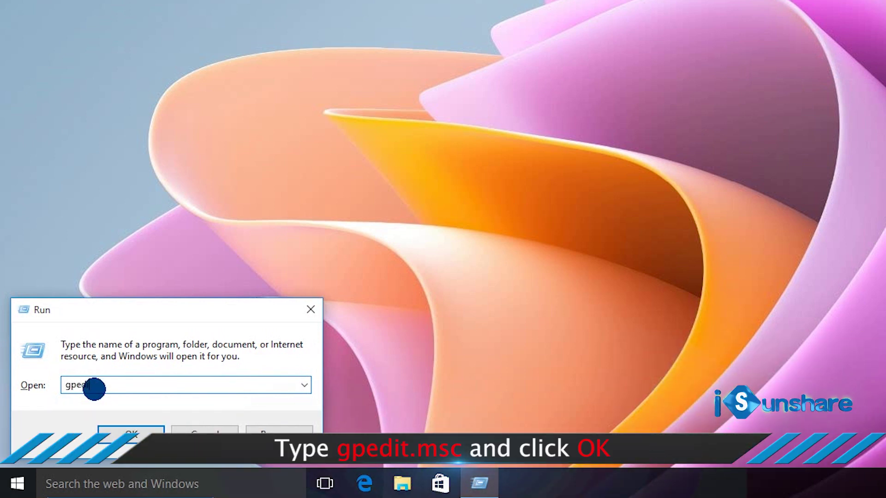
{"action": "type", "text": "it.msc"}
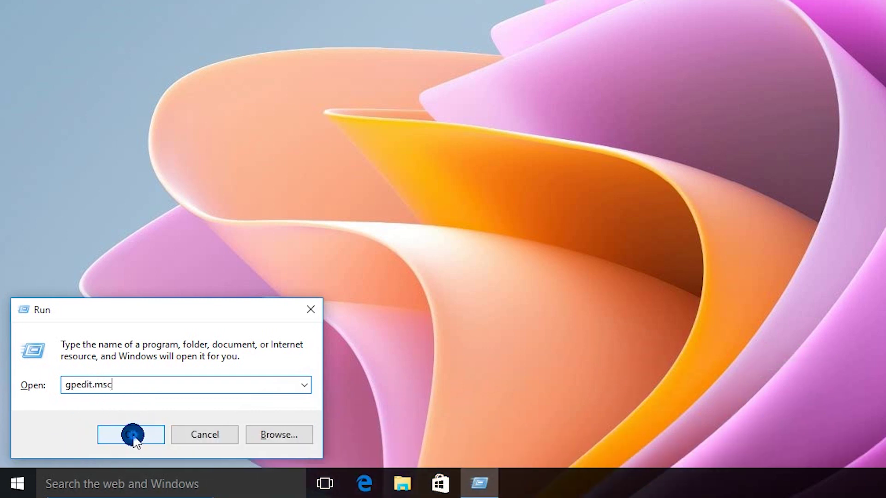
{"action": "left_click", "coordinate": [132, 436]}
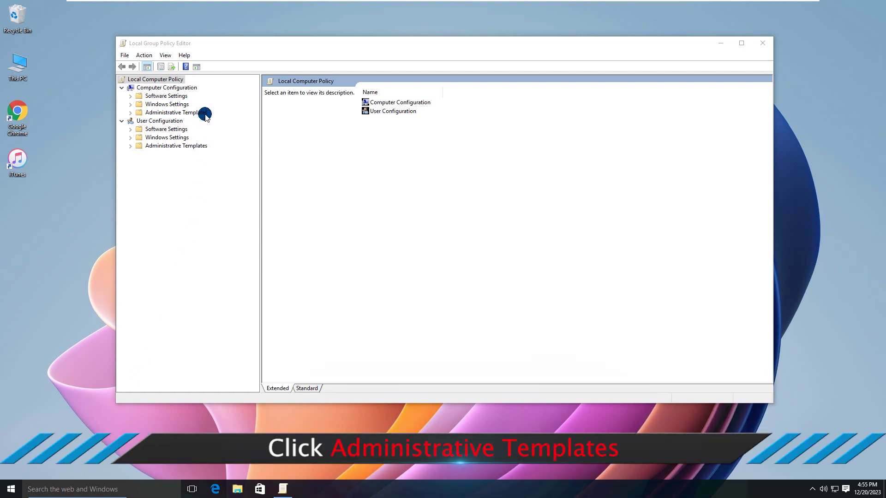
Navigate to Administrative Templates > System > Removable Storage Access, showing its 19 settings.
{"action": "left_click", "coordinate": [156, 113]}
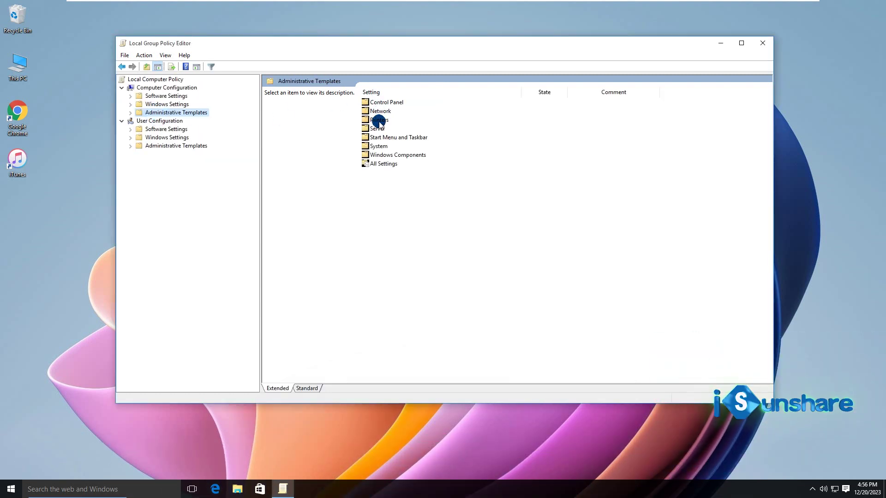
{"action": "double_click", "coordinate": [376, 147]}
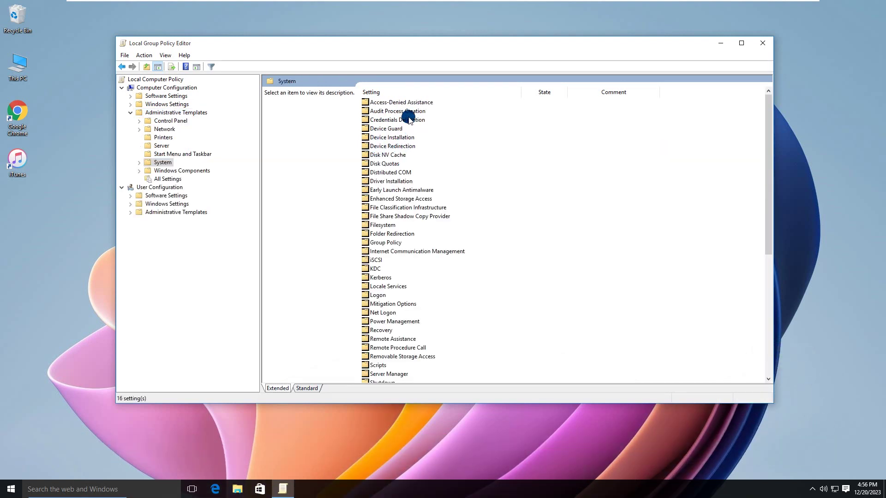
{"action": "scroll", "coordinate": [394, 139], "scroll_direction": "down", "scroll_amount": 7}
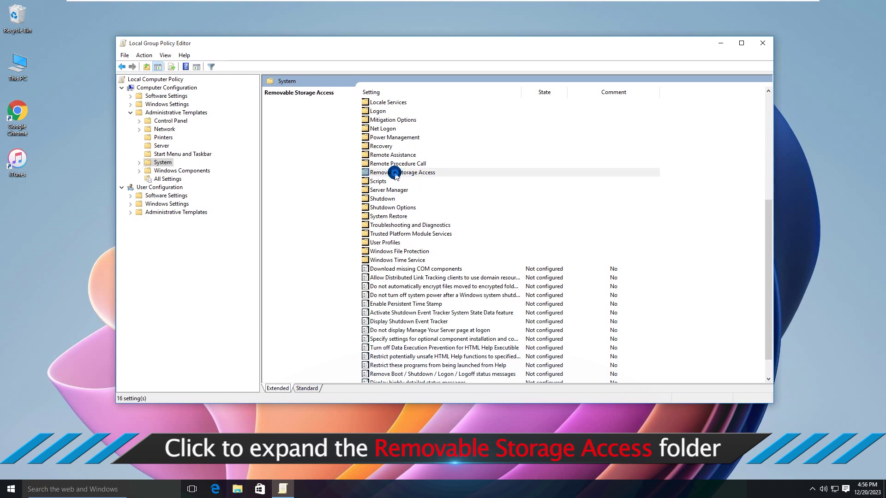
{"action": "double_click", "coordinate": [394, 172]}
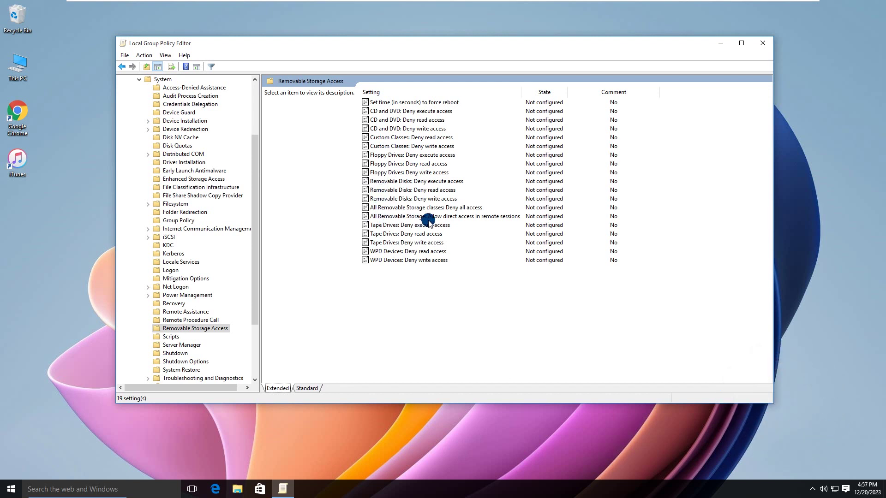
Set 'All Removable Storage: Allow direct access in remote sessions' to Not Configured, then exit the editor.
{"action": "right_click", "coordinate": [405, 217]}
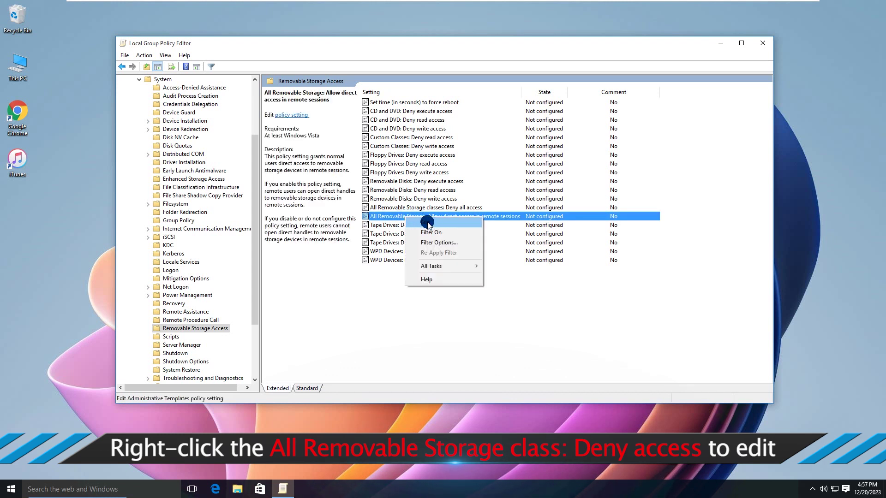
{"action": "left_click", "coordinate": [425, 223]}
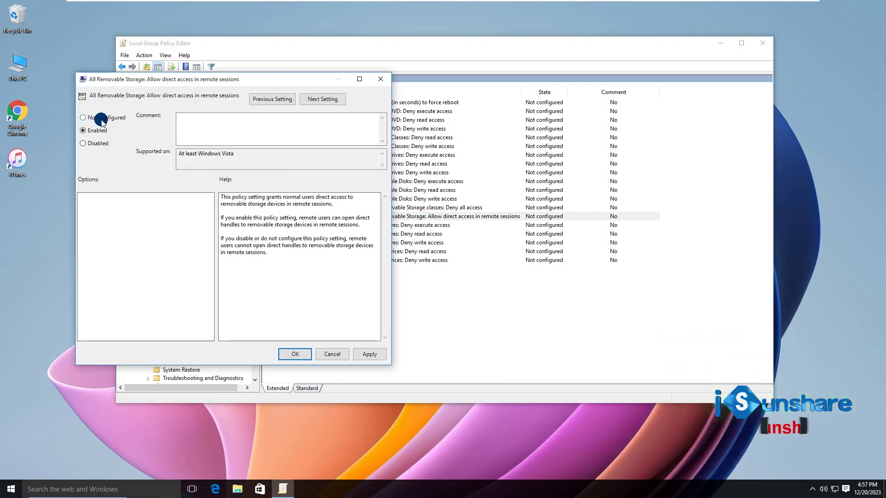
{"action": "left_click", "coordinate": [83, 119]}
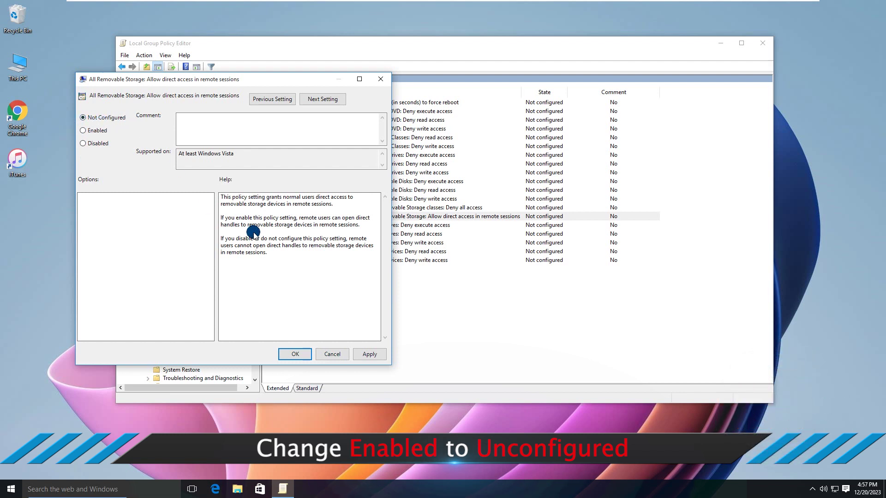
{"action": "left_click", "coordinate": [298, 354]}
{"action": "left_click", "coordinate": [763, 43]}
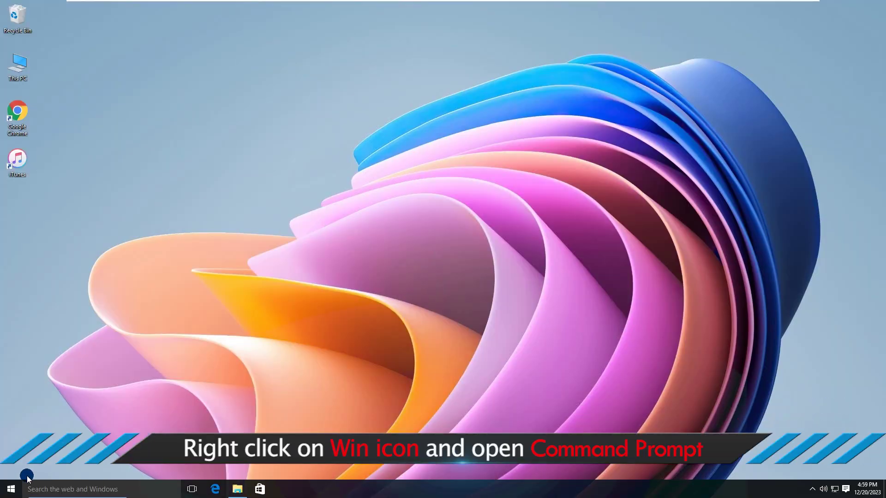
Launch Command Prompt from the Start button's quick menu.
{"action": "right_click", "coordinate": [9, 490]}
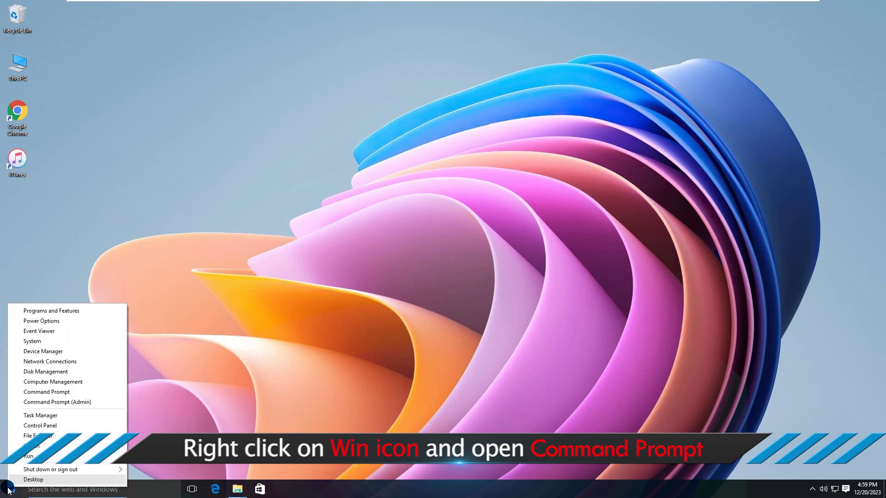
{"action": "left_click", "coordinate": [52, 393]}
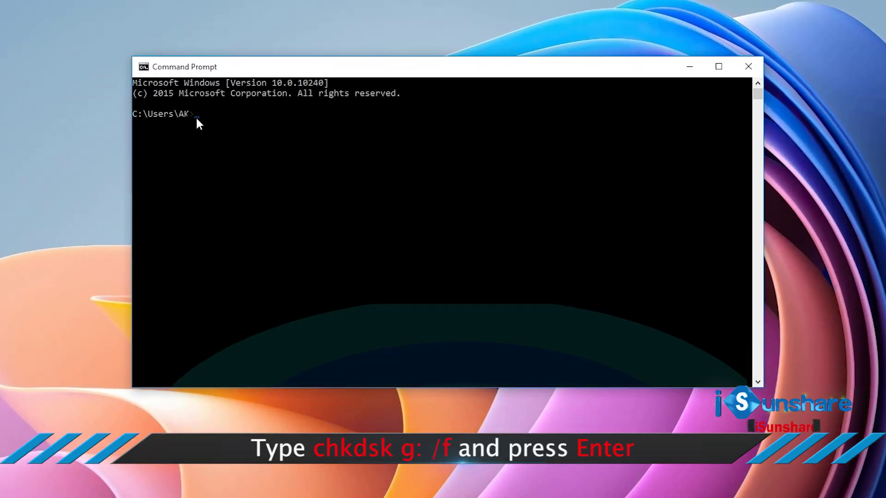
Run chkdsk g: /f after confirming in This PC that the USB drive is G:.
{"action": "type", "text": "chkdsk g: /f"}
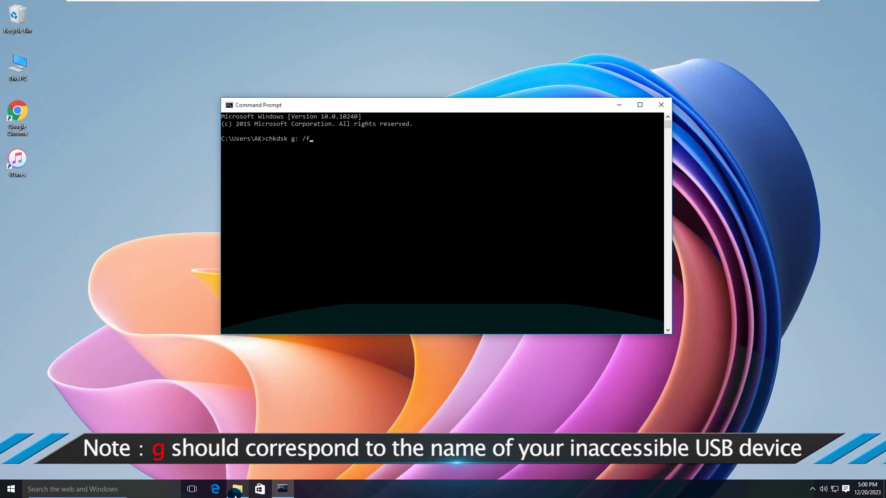
{"action": "left_click", "coordinate": [237, 489]}
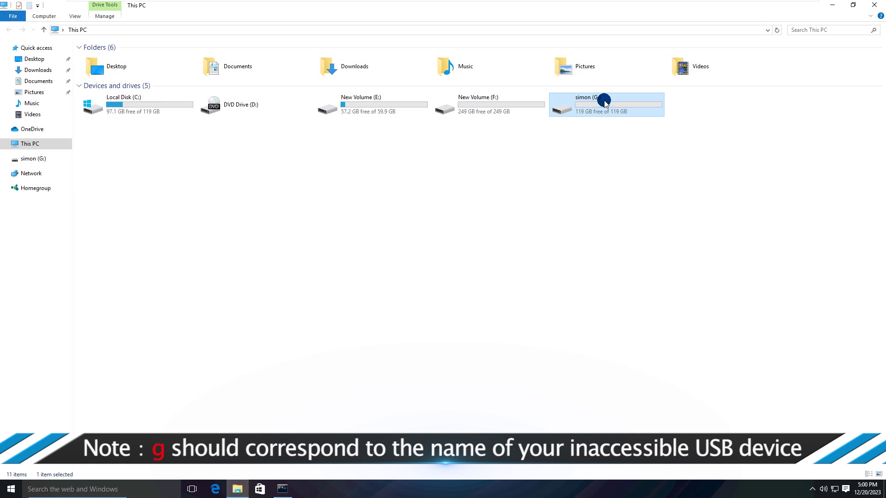
{"action": "left_click", "coordinate": [832, 5]}
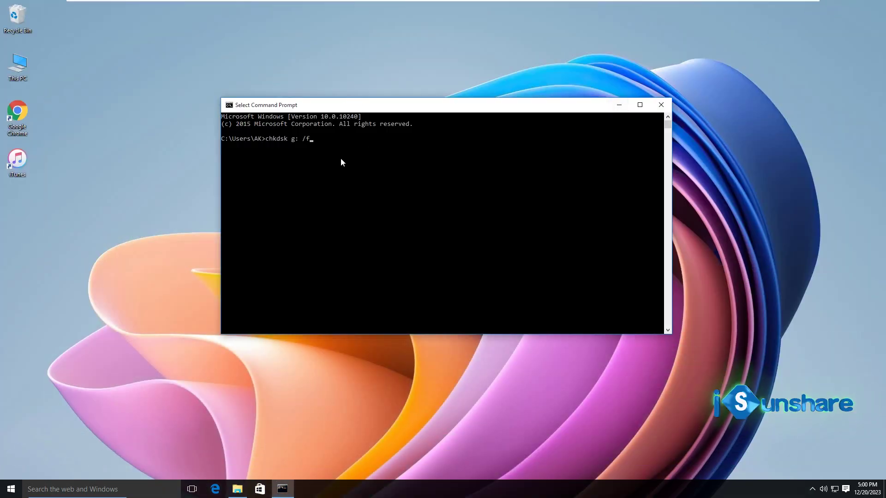
{"action": "key", "text": "Return"}
{"action": "key", "text": "Return"}
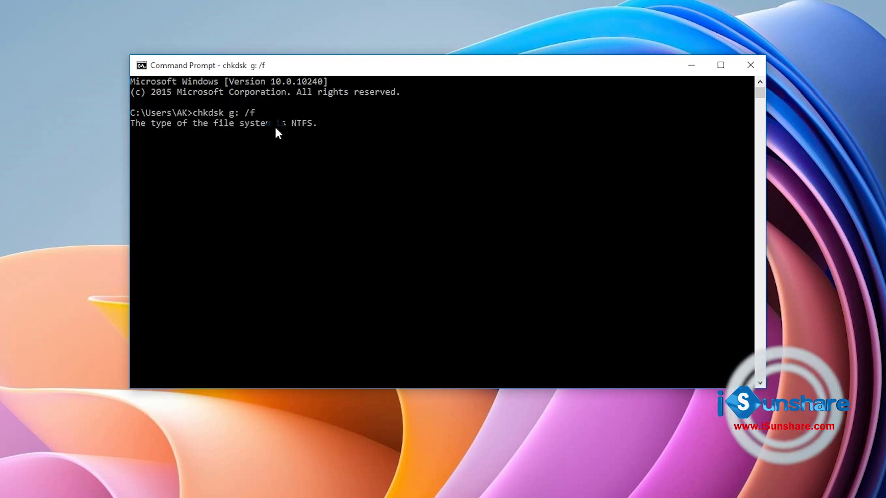